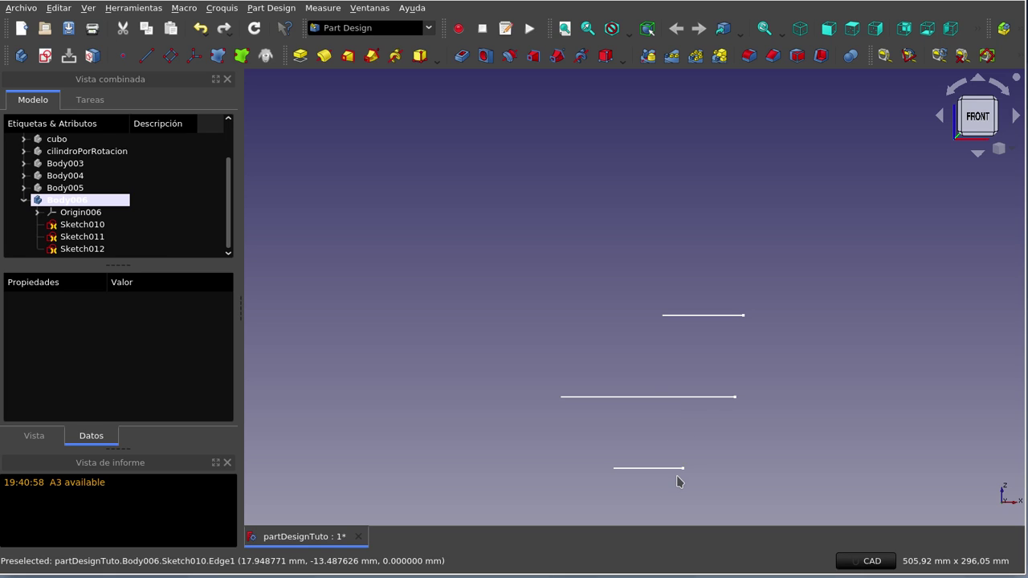
Show Sketch010, Sketch011 and Sketch012 in front view and activate Body006
{"action": "scroll", "coordinate": [677, 480], "scroll_direction": "up", "scroll_amount": 2}
{"action": "scroll", "coordinate": [677, 480], "scroll_direction": "up", "scroll_amount": 3}
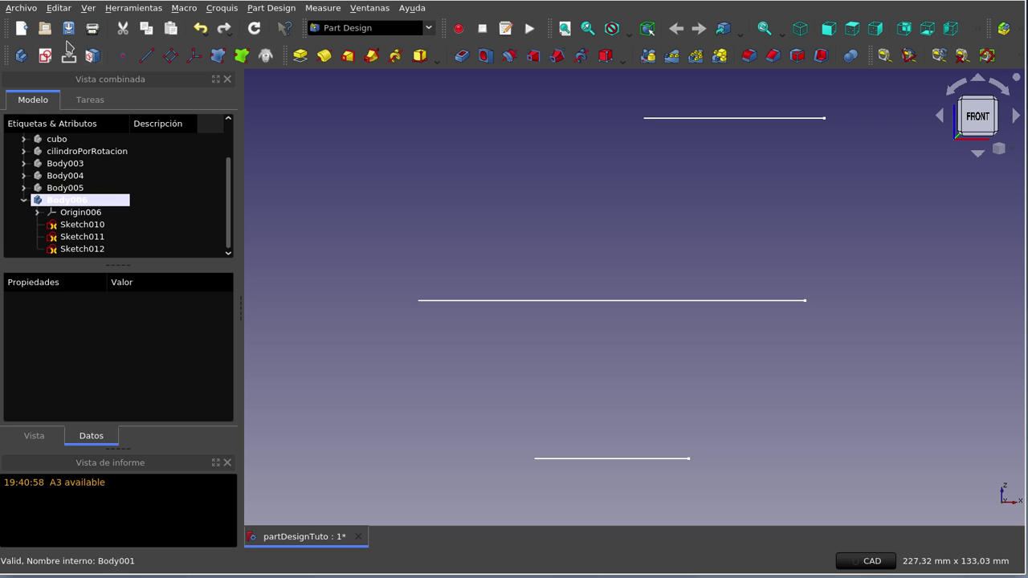
{"action": "middle_click_drag", "start_coordinate": [565, 209], "coordinate": [568, 199]}
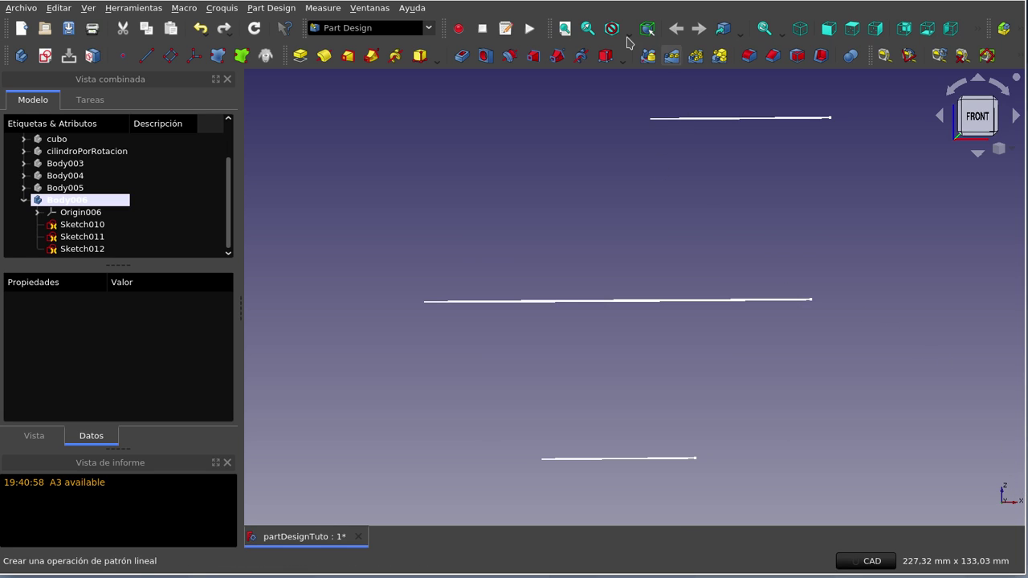
{"action": "left_click", "coordinate": [822, 32]}
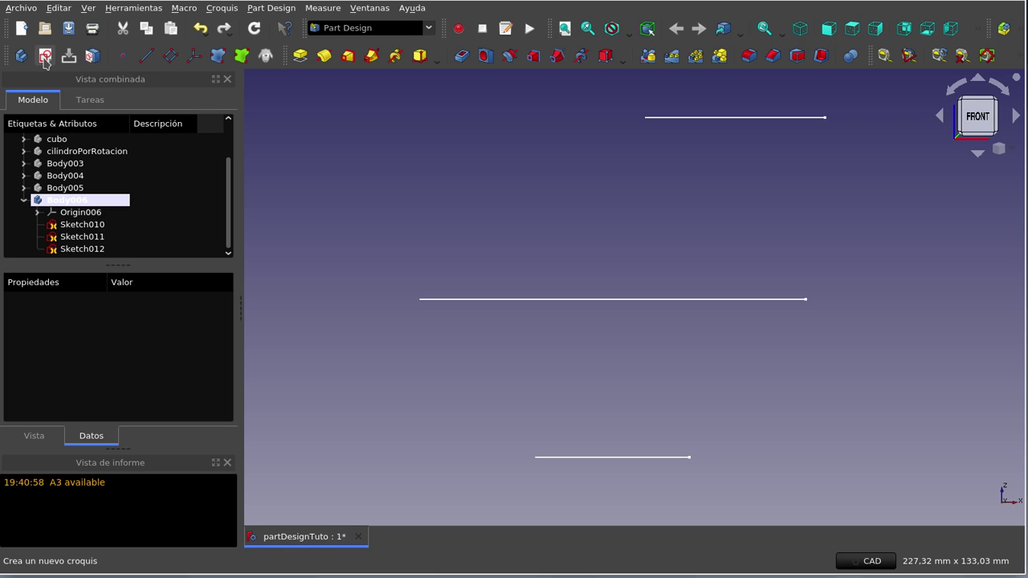
{"action": "double_click", "coordinate": [77, 200]}
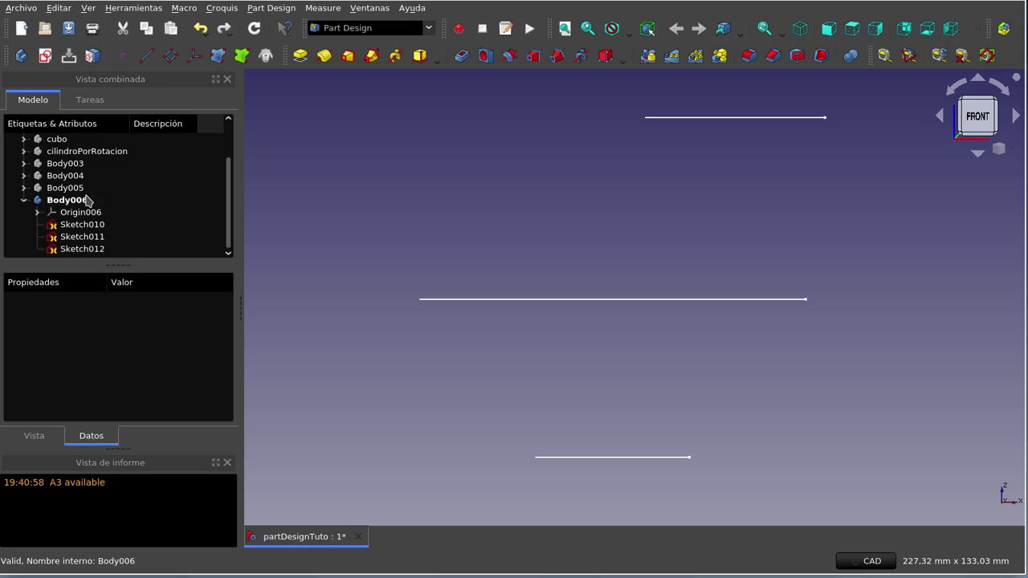
{"action": "left_click", "coordinate": [98, 202]}
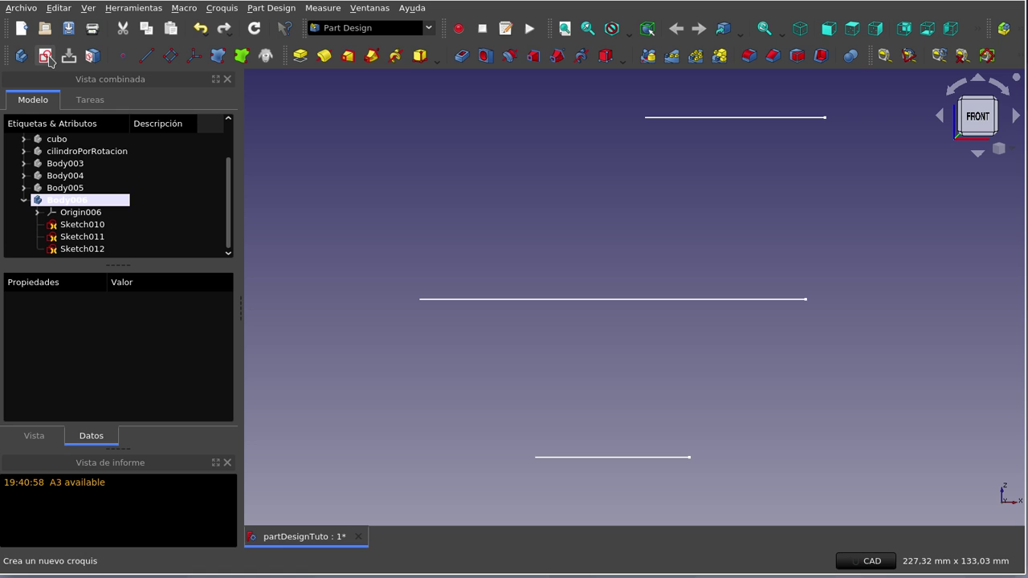
Create a new sketch in Body006 on XZ_Plane006
{"action": "left_click", "coordinate": [46, 56]}
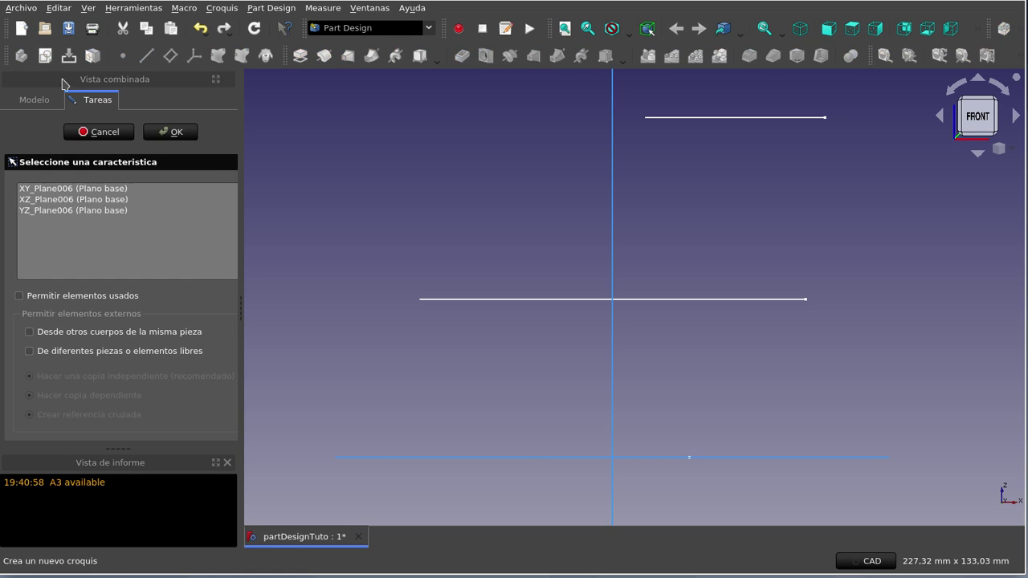
{"action": "left_click", "coordinate": [72, 200]}
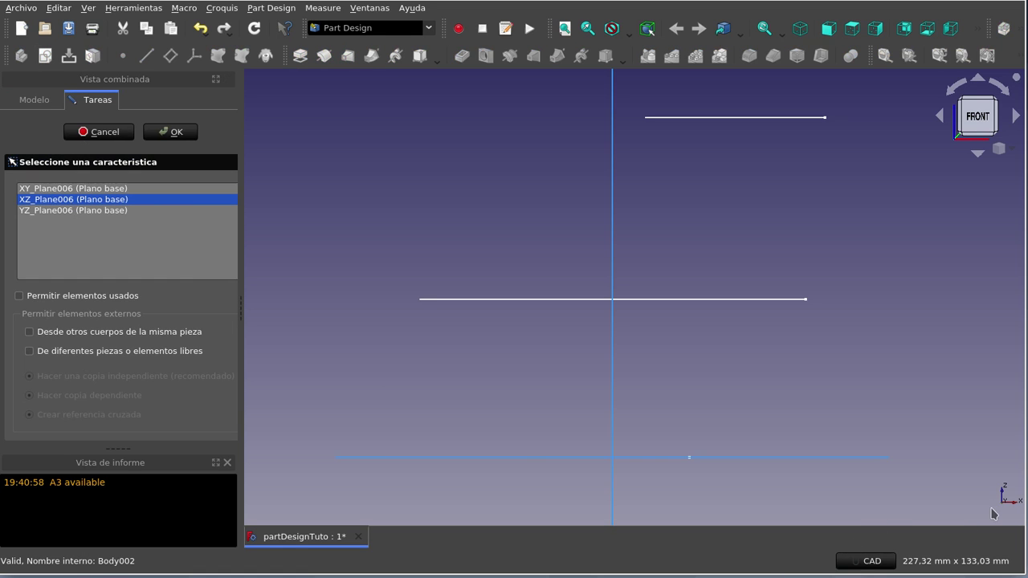
{"action": "left_click", "coordinate": [177, 135]}
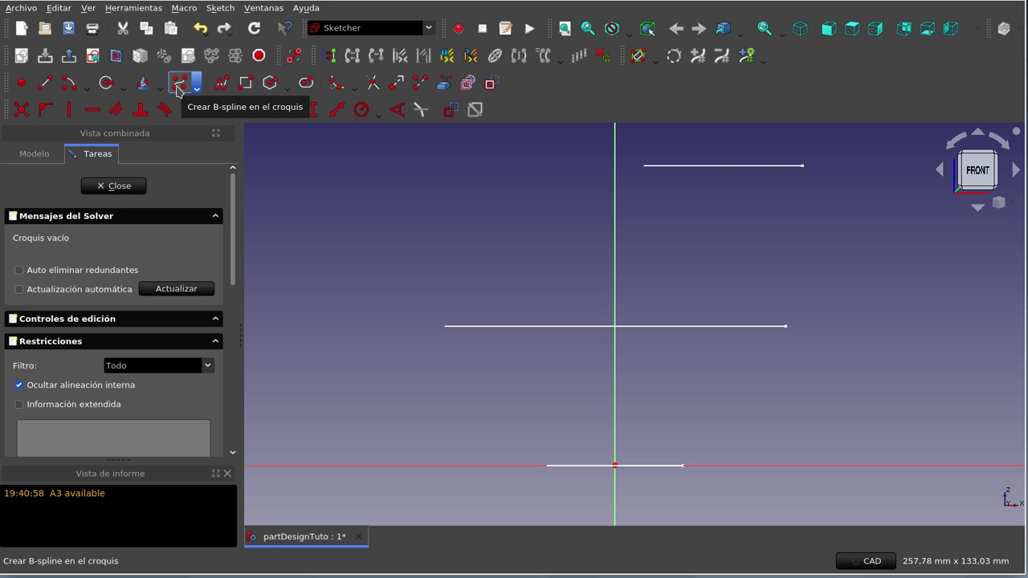
Draw a three-pole B-spline from the origin through the middle and top section lines, then close Sketch013
{"action": "left_click", "coordinate": [177, 87]}
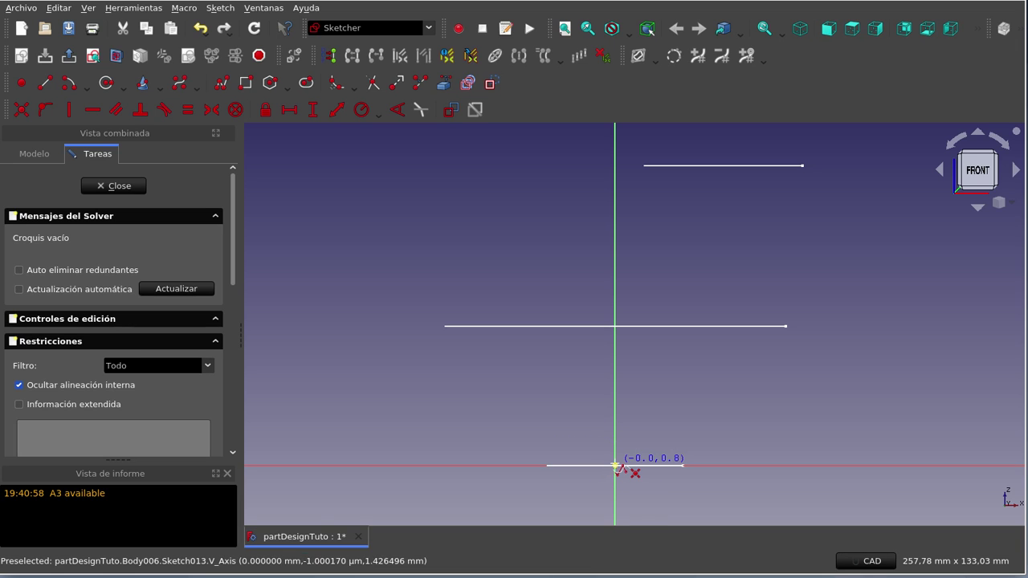
{"action": "left_click", "coordinate": [614, 465]}
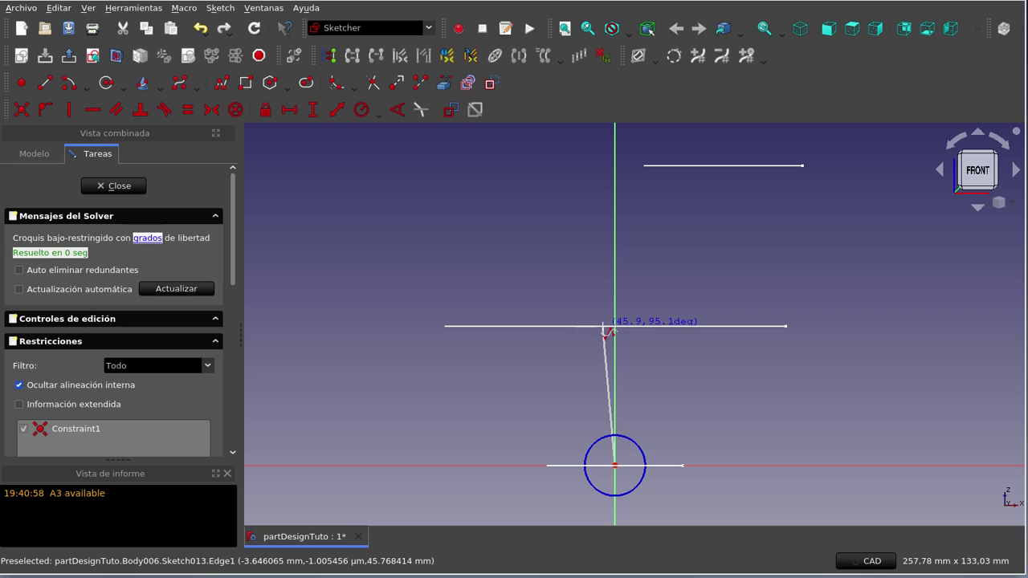
{"action": "left_click", "coordinate": [603, 326]}
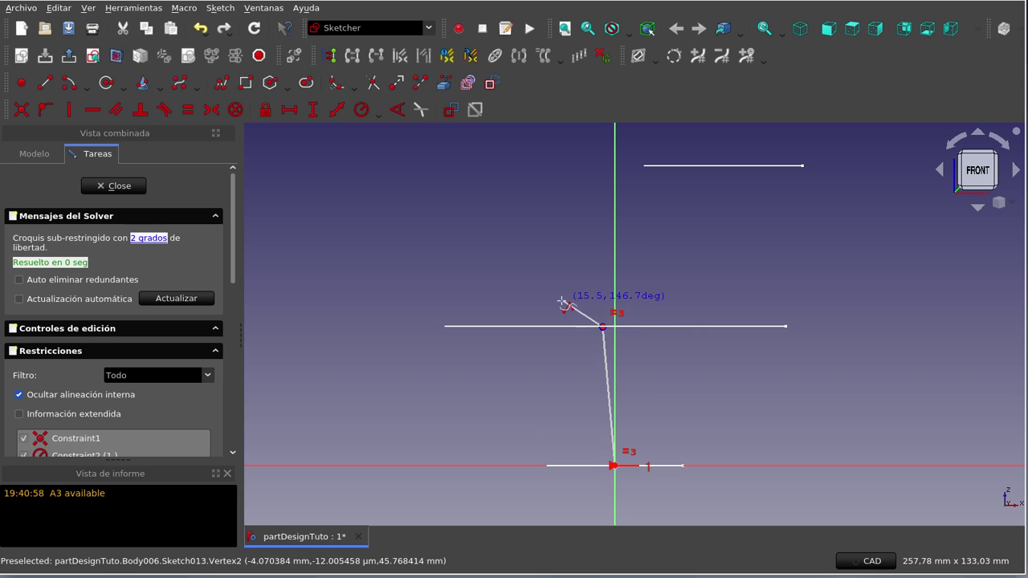
{"action": "left_click", "coordinate": [721, 164]}
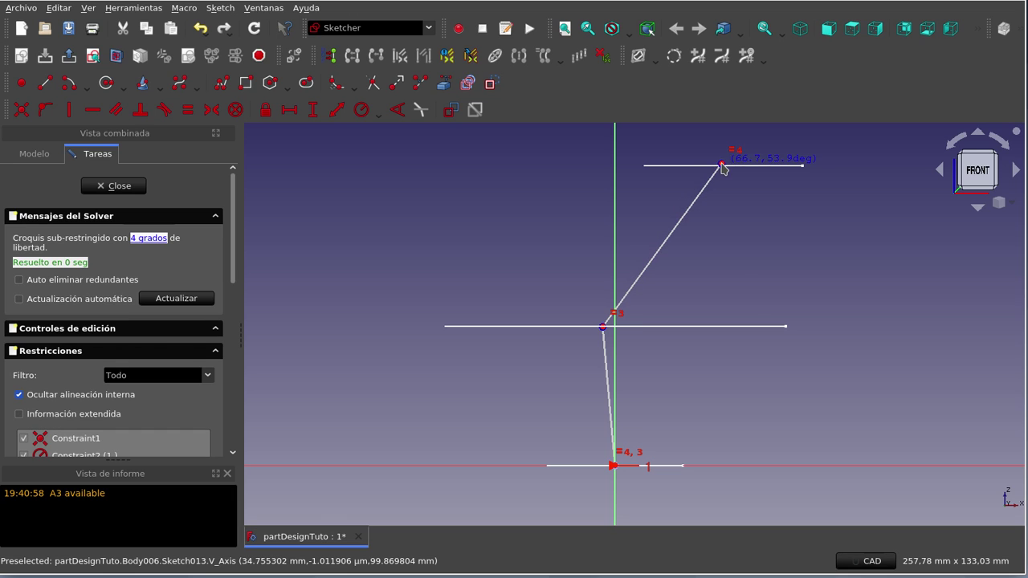
{"action": "right_click", "coordinate": [763, 142]}
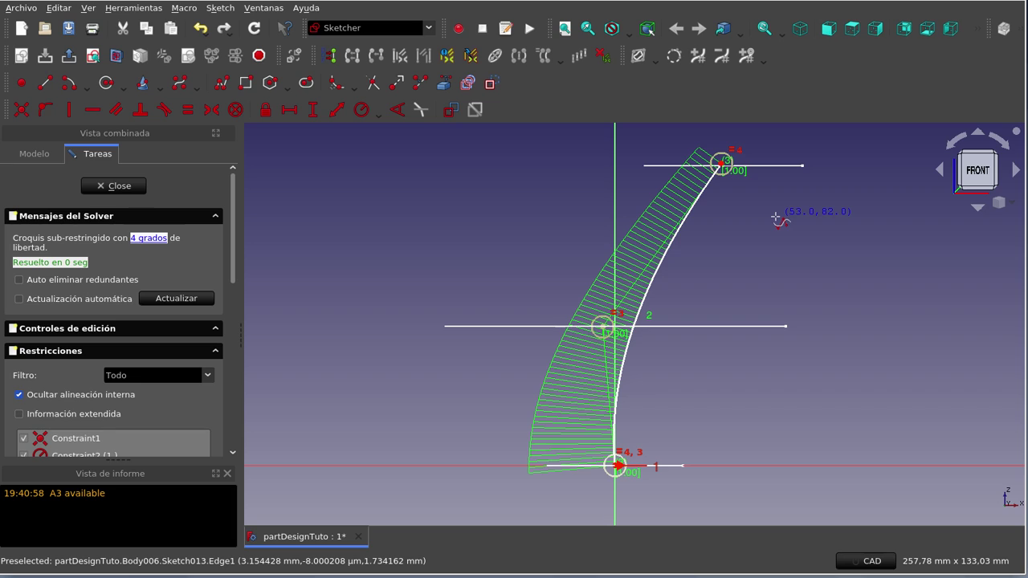
{"action": "right_click", "coordinate": [776, 216]}
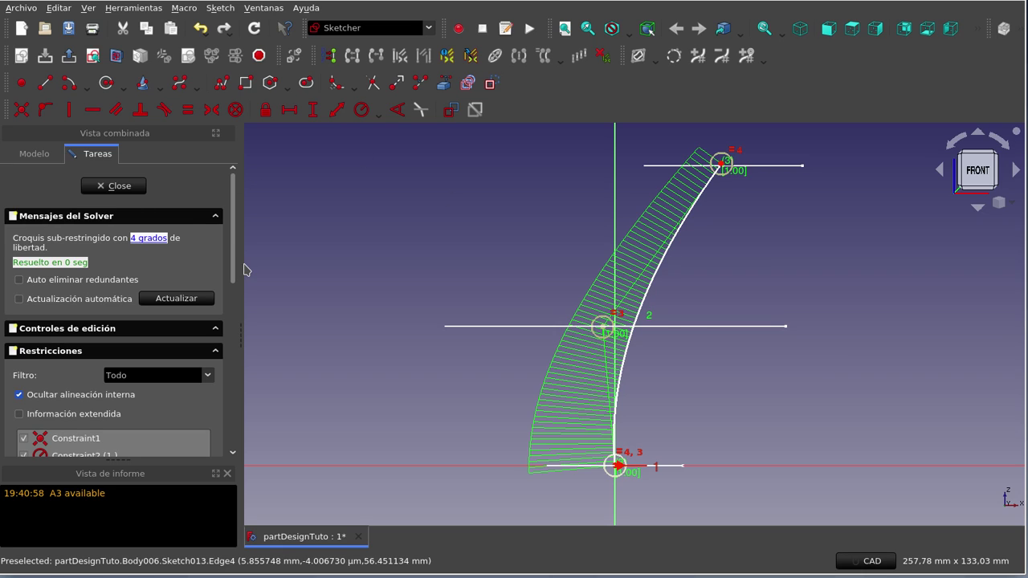
{"action": "left_click", "coordinate": [126, 191]}
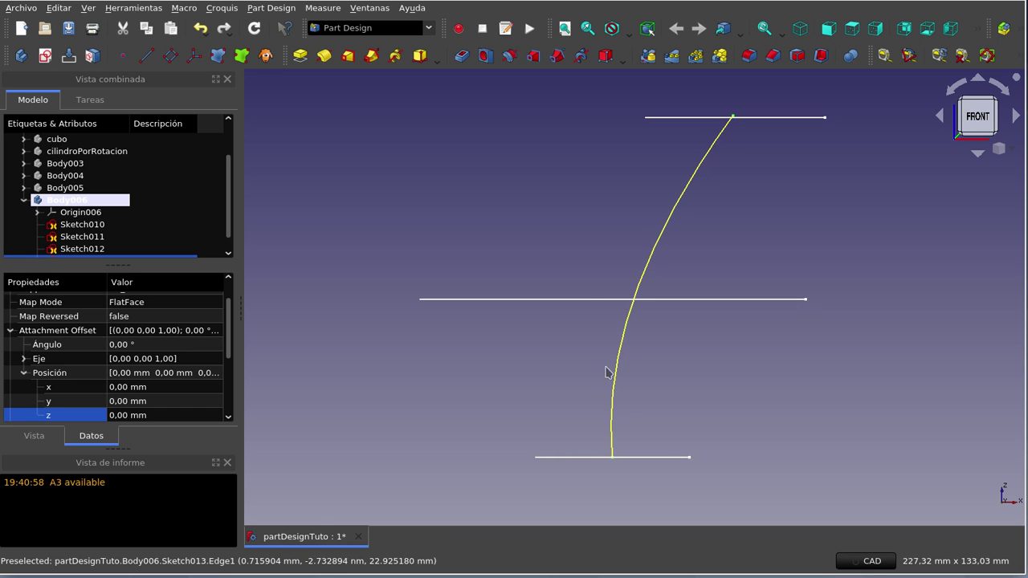
Select the bottom circle Sketch010 and tilt and fit the view to show all circles and the path
{"action": "left_click", "coordinate": [610, 436]}
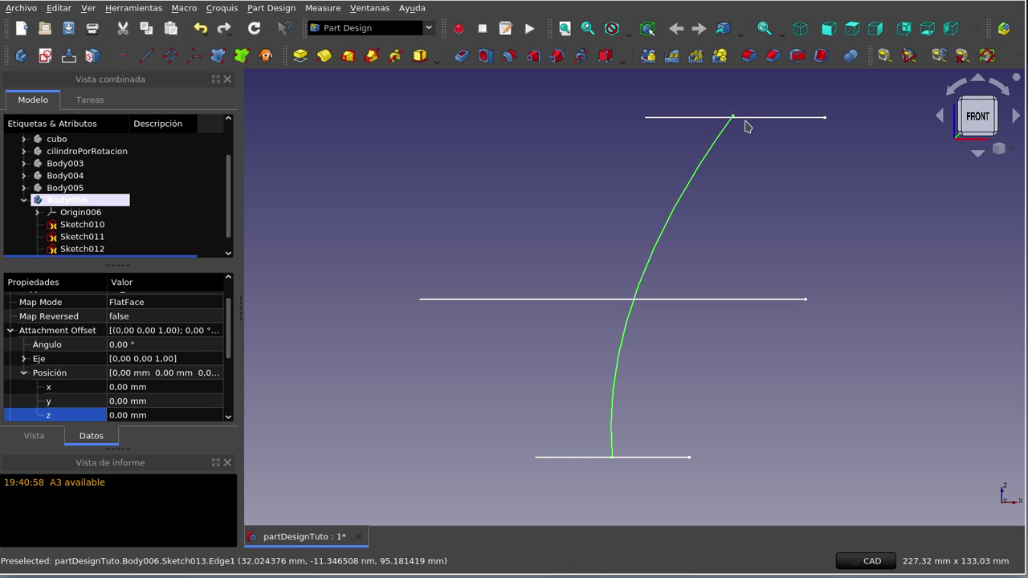
{"action": "scroll", "coordinate": [231, 207], "scroll_direction": "down", "scroll_amount": 1}
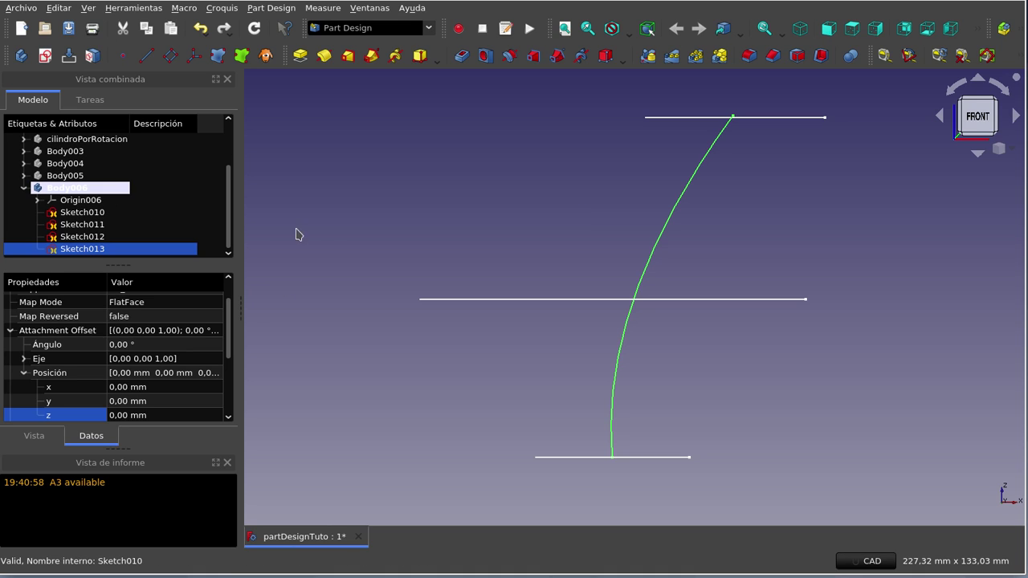
{"action": "left_click", "coordinate": [87, 212]}
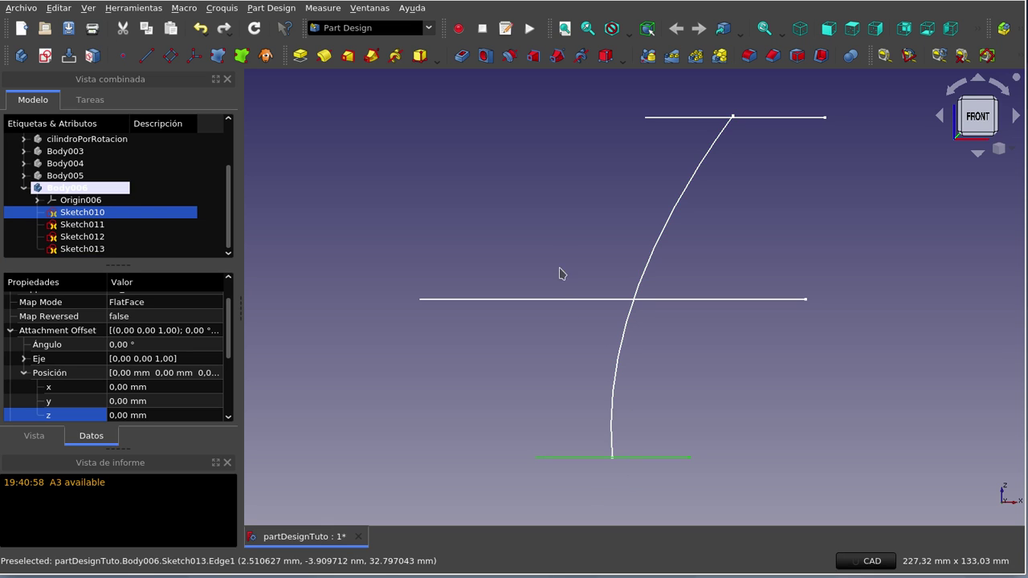
{"action": "mouse_move", "coordinate": [581, 247]}
{"action": "middle_mouse_down"}
{"action": "mouse_move", "coordinate": [589, 256]}
{"action": "mouse_move", "coordinate": [572, 267]}
{"action": "middle_mouse_up"}
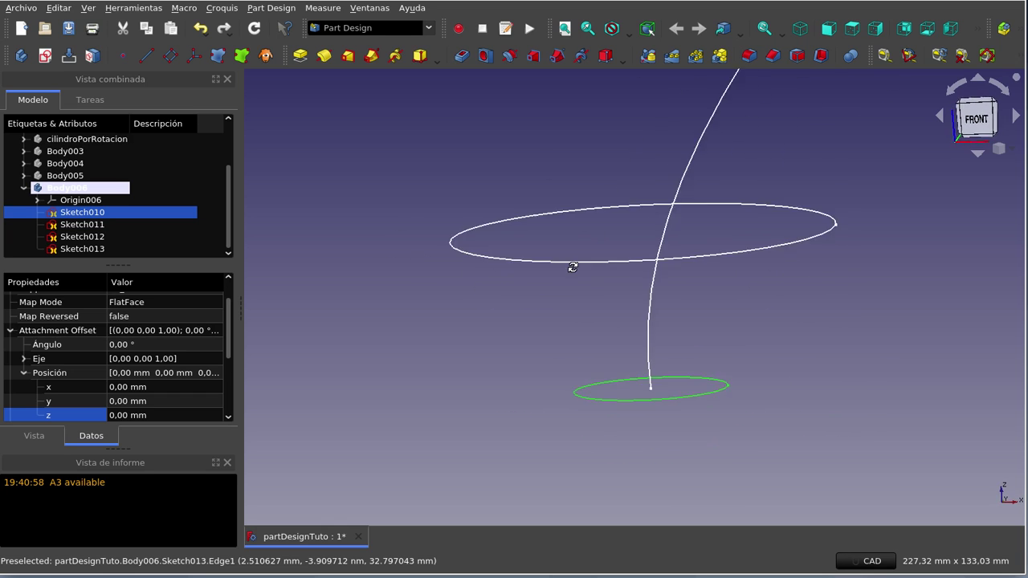
{"action": "left_click", "coordinate": [564, 28]}
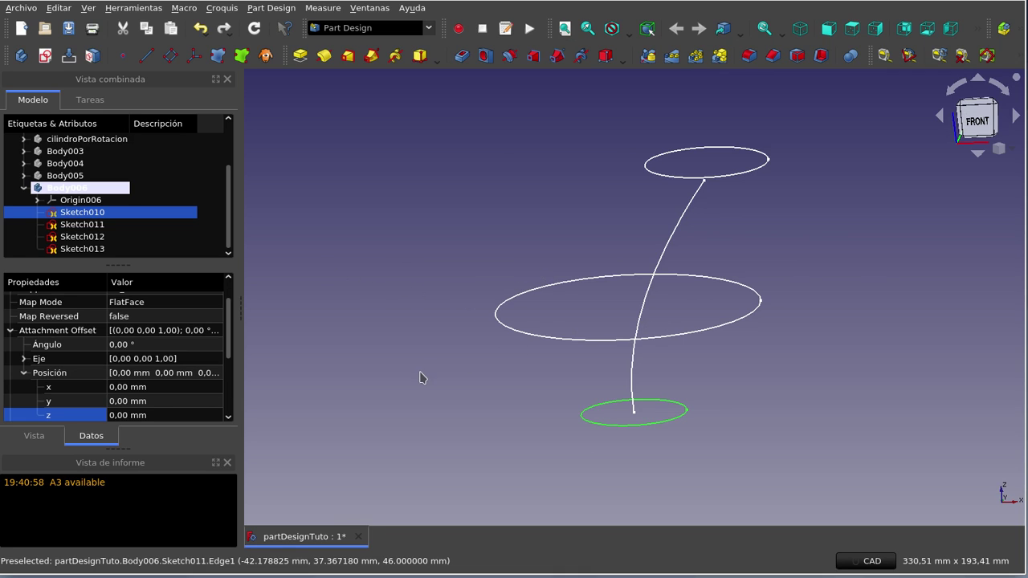
Create an additive pipe from Sketch010 using the Sketch013 curve as its sweep path
{"action": "left_click", "coordinate": [371, 62]}
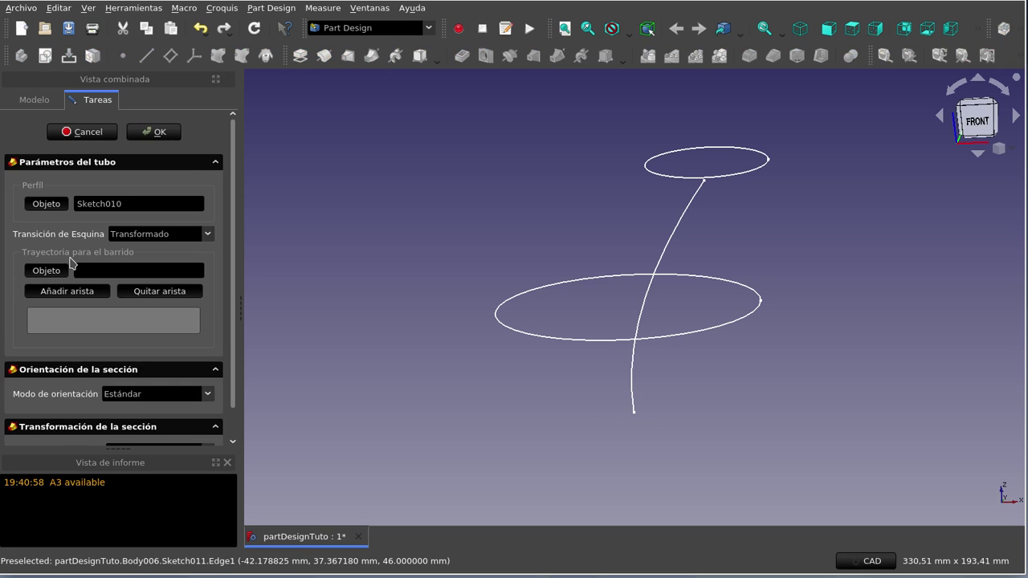
{"action": "left_click", "coordinate": [59, 272]}
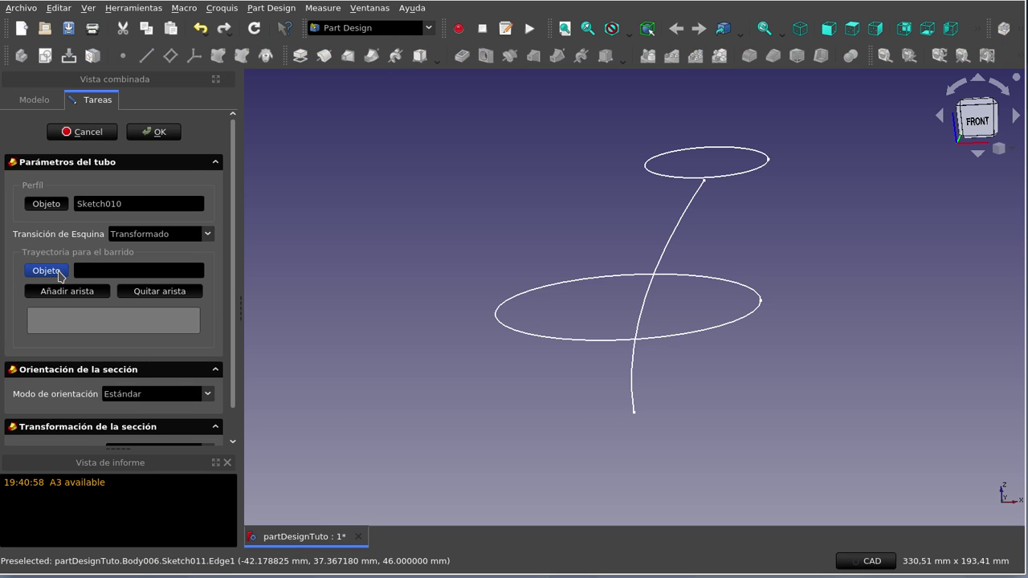
{"action": "left_click", "coordinate": [646, 305]}
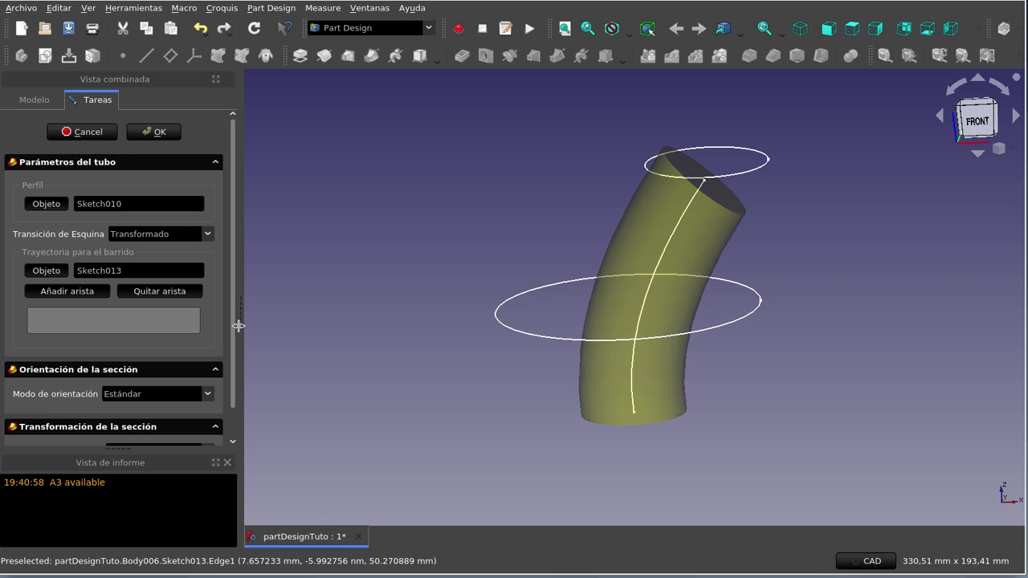
{"action": "scroll", "coordinate": [231, 343], "scroll_direction": "down", "scroll_amount": 1}
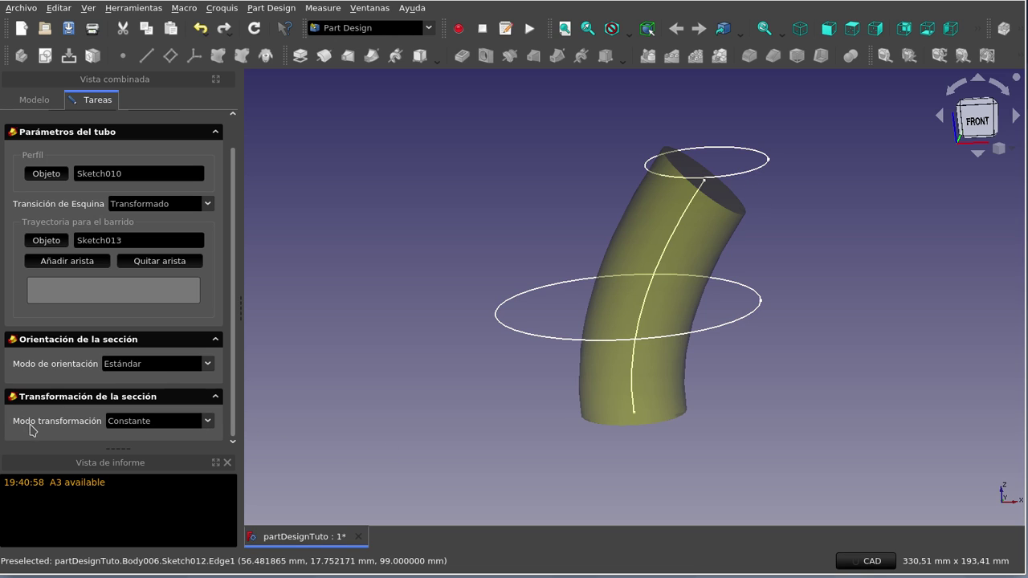
Set the pipe's Modo transformación to Multiseccion
{"action": "left_click", "coordinate": [209, 426]}
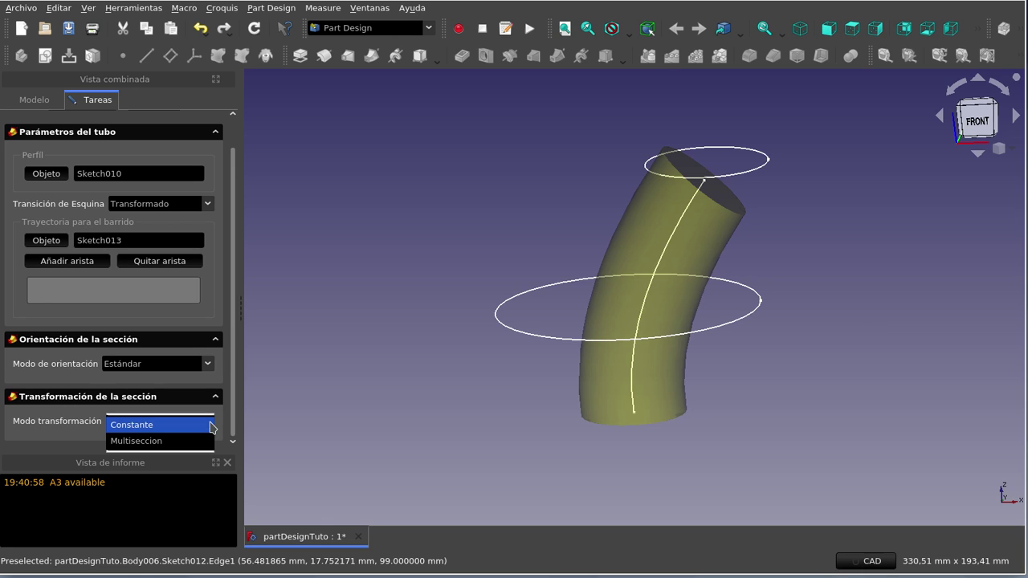
{"action": "left_click", "coordinate": [197, 443]}
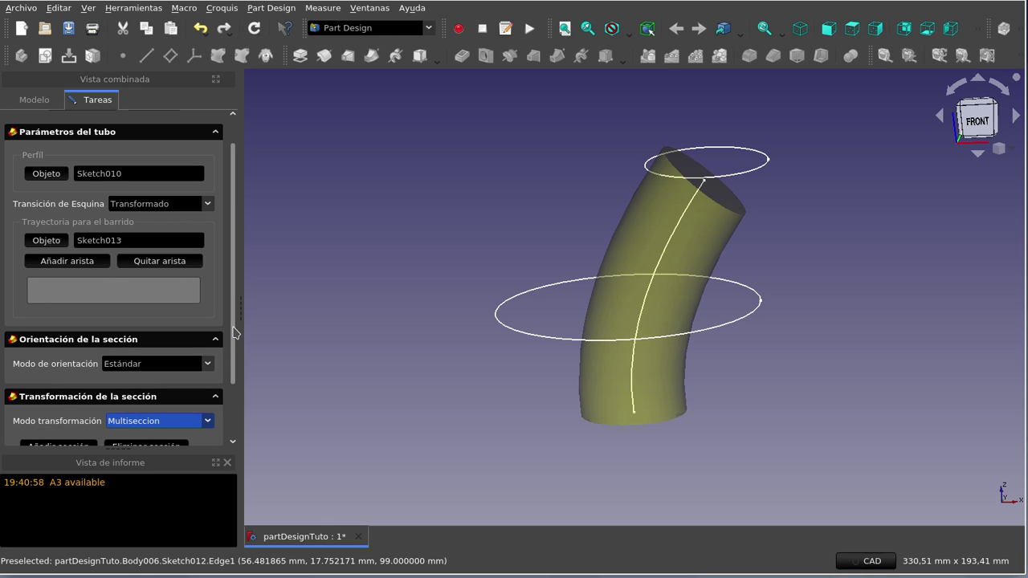
{"action": "left_click_drag", "start_coordinate": [234, 333], "coordinate": [215, 436]}
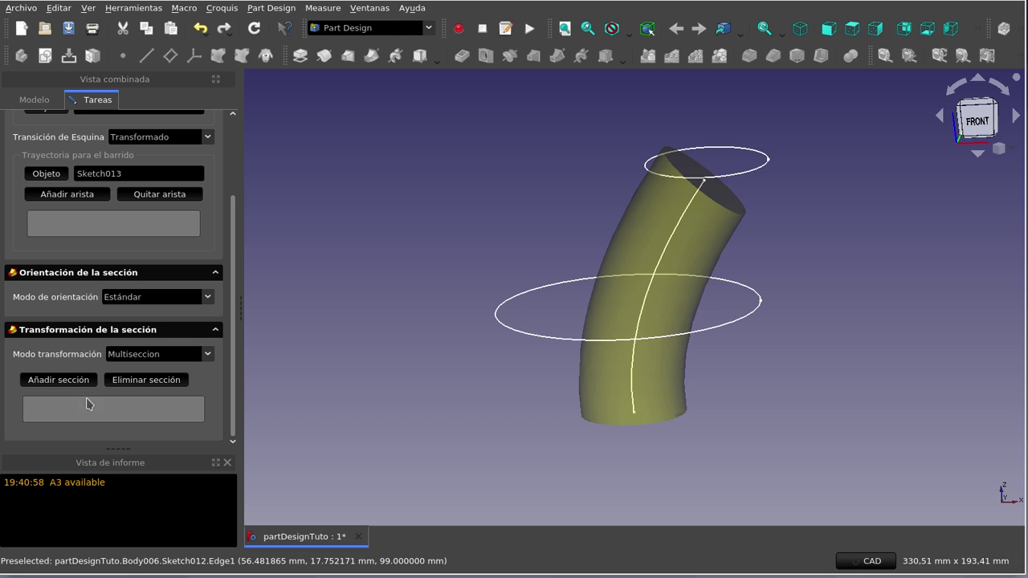
Add the Sketch011 and Sketch012 circles as intermediate sections of the pipe
{"action": "left_click", "coordinate": [70, 382]}
{"action": "left_click", "coordinate": [517, 335]}
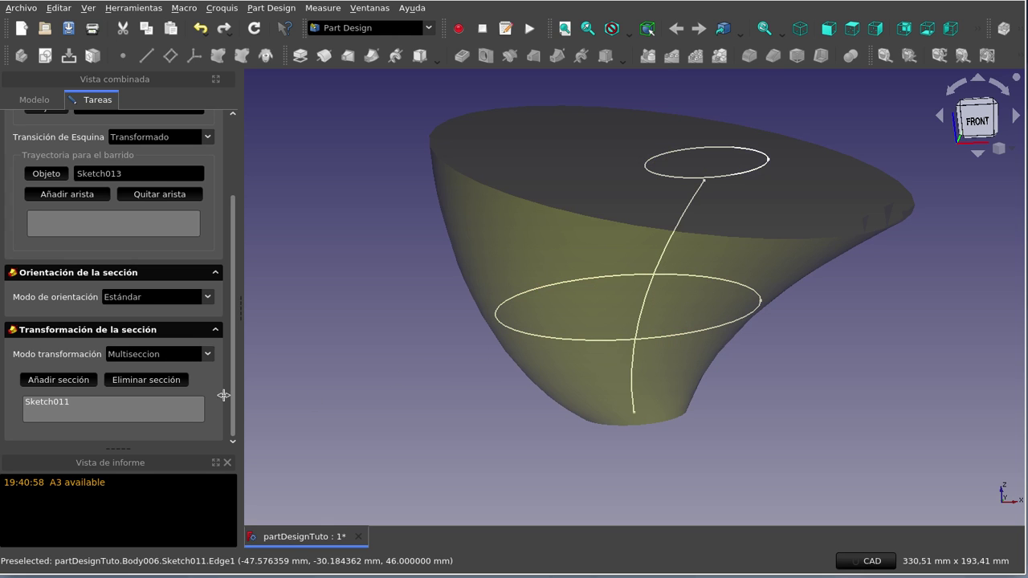
{"action": "left_click", "coordinate": [69, 386]}
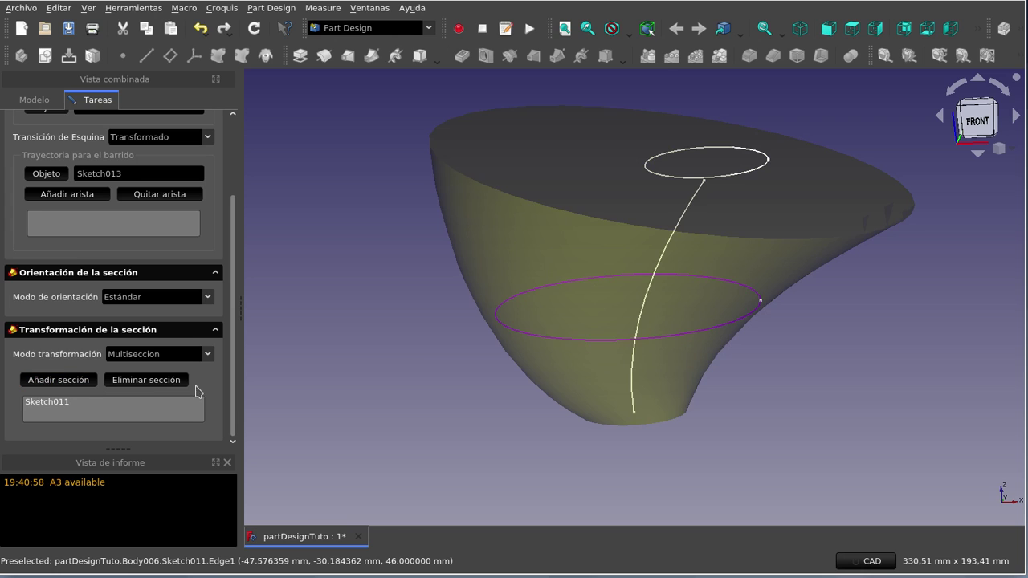
{"action": "left_click", "coordinate": [734, 175]}
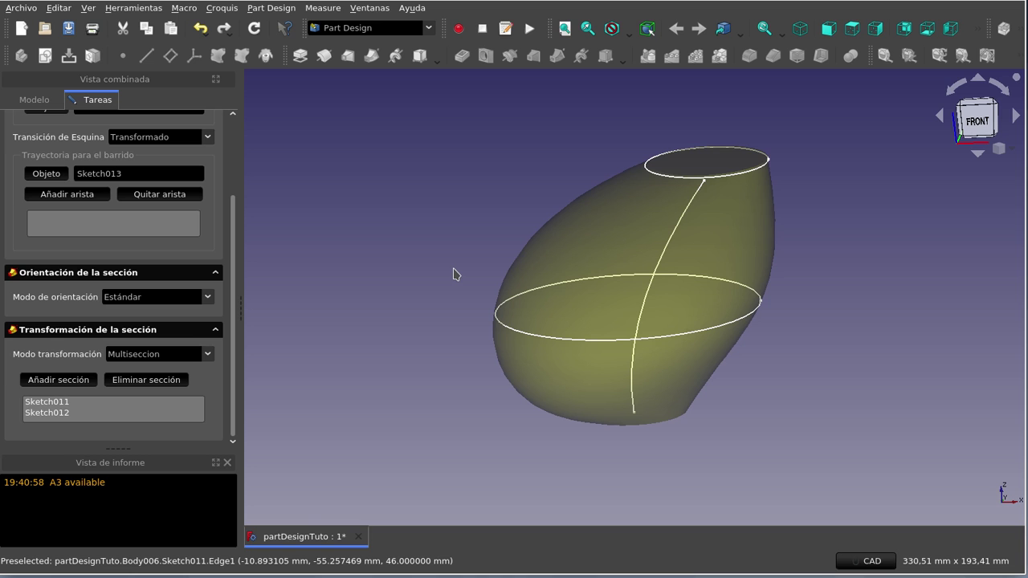
{"action": "mouse_move", "coordinate": [506, 200]}
{"action": "middle_mouse_down"}
{"action": "mouse_move", "coordinate": [570, 280]}
{"action": "mouse_move", "coordinate": [429, 202]}
{"action": "mouse_move", "coordinate": [380, 157]}
{"action": "mouse_move", "coordinate": [461, 188]}
{"action": "mouse_move", "coordinate": [482, 228]}
{"action": "middle_mouse_up"}
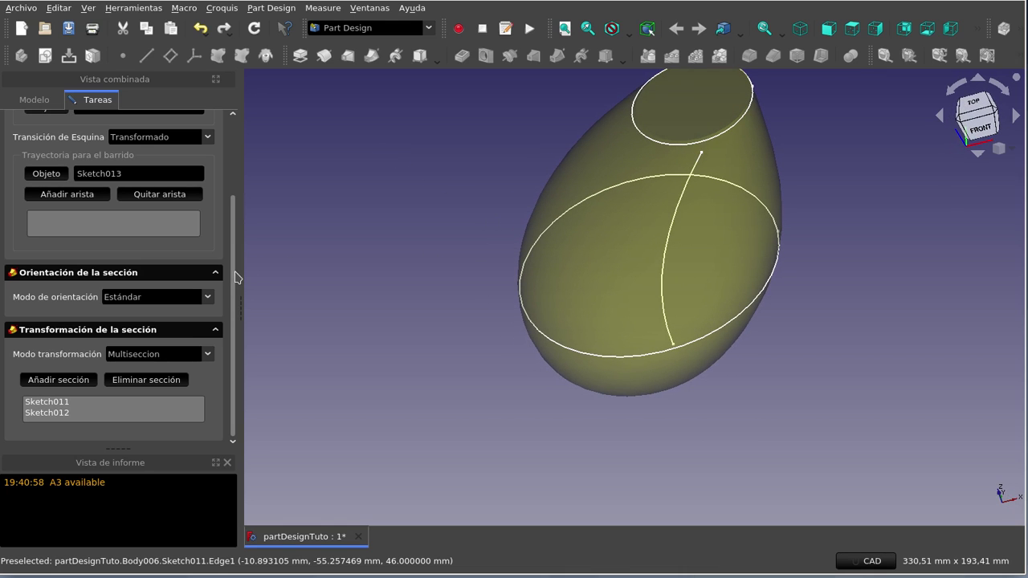
{"action": "scroll", "coordinate": [239, 196], "scroll_direction": "up", "scroll_amount": 2}
{"action": "scroll", "coordinate": [238, 196], "scroll_direction": "up", "scroll_amount": 1}
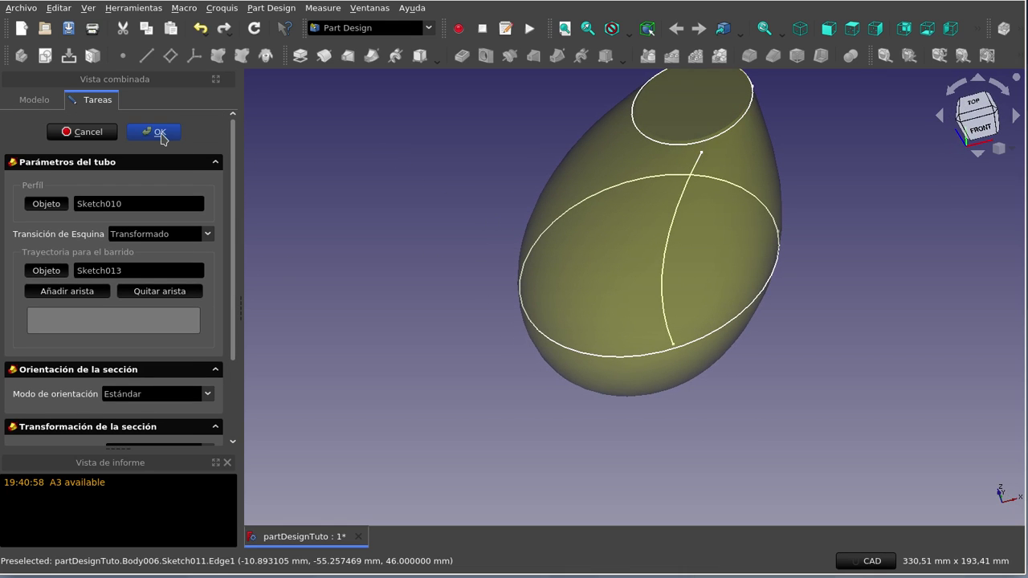
Confirm the pipe to create AdditivePipe001 and orbit to see its open top
{"action": "mouse_move", "coordinate": [506, 399]}
{"action": "middle_mouse_down"}
{"action": "mouse_move", "coordinate": [562, 394]}
{"action": "mouse_move", "coordinate": [566, 313]}
{"action": "middle_mouse_up"}
{"action": "mouse_move", "coordinate": [583, 352]}
{"action": "middle_mouse_down"}
{"action": "mouse_move", "coordinate": [573, 361]}
{"action": "mouse_move", "coordinate": [583, 381]}
{"action": "mouse_move", "coordinate": [631, 394]}
{"action": "middle_mouse_up"}
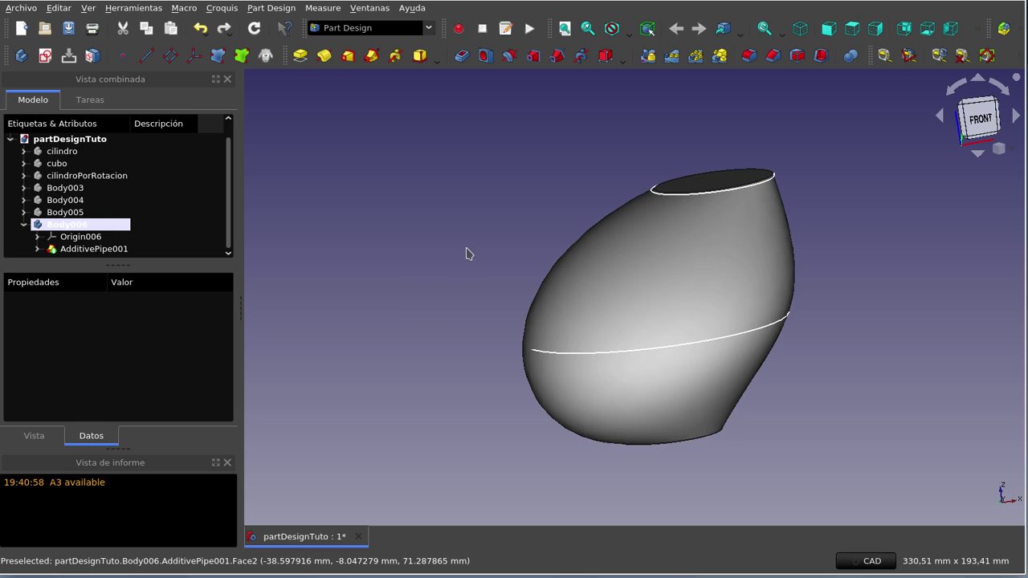
Expand AdditivePipe001, check the Sketch011 and Sketch012 placements, and orbit around the vase
{"action": "left_click", "coordinate": [37, 249]}
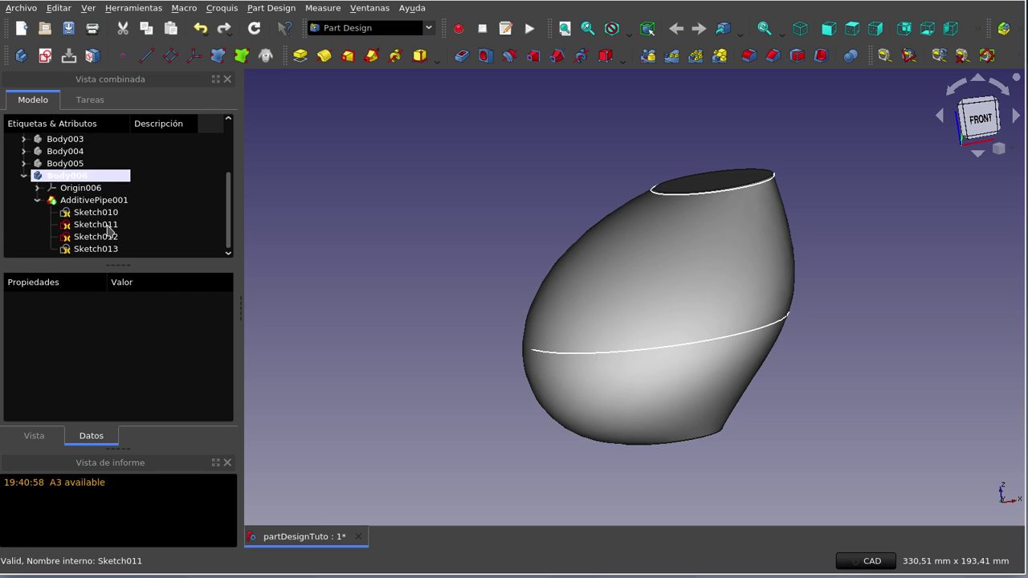
{"action": "left_click", "coordinate": [109, 226]}
{"action": "left_click", "coordinate": [107, 237]}
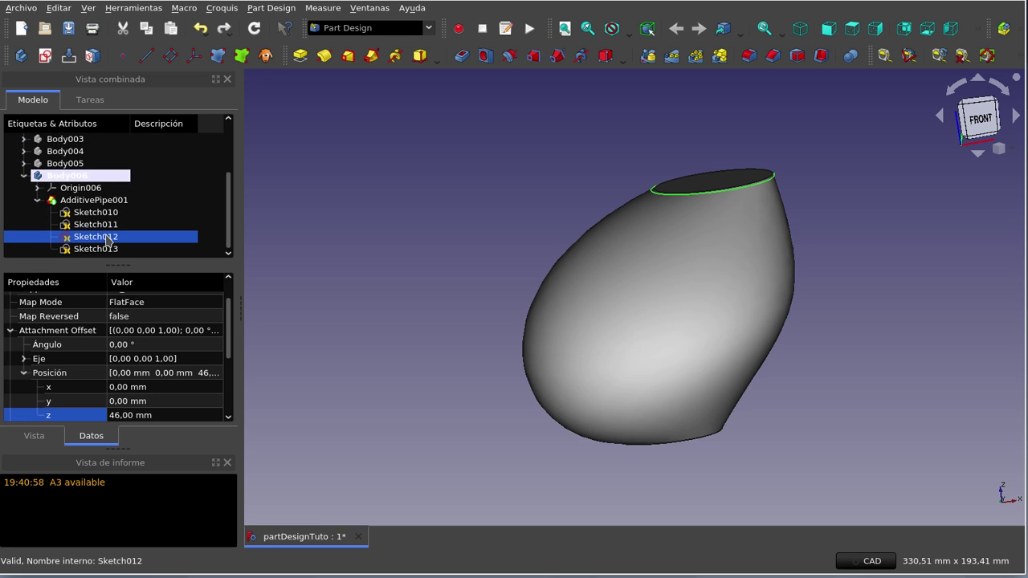
{"action": "left_click", "coordinate": [434, 312]}
{"action": "mouse_move", "coordinate": [431, 313]}
{"action": "middle_mouse_down"}
{"action": "mouse_move", "coordinate": [427, 337]}
{"action": "mouse_move", "coordinate": [461, 312]}
{"action": "mouse_move", "coordinate": [494, 331]}
{"action": "mouse_move", "coordinate": [468, 381]}
{"action": "middle_mouse_up"}
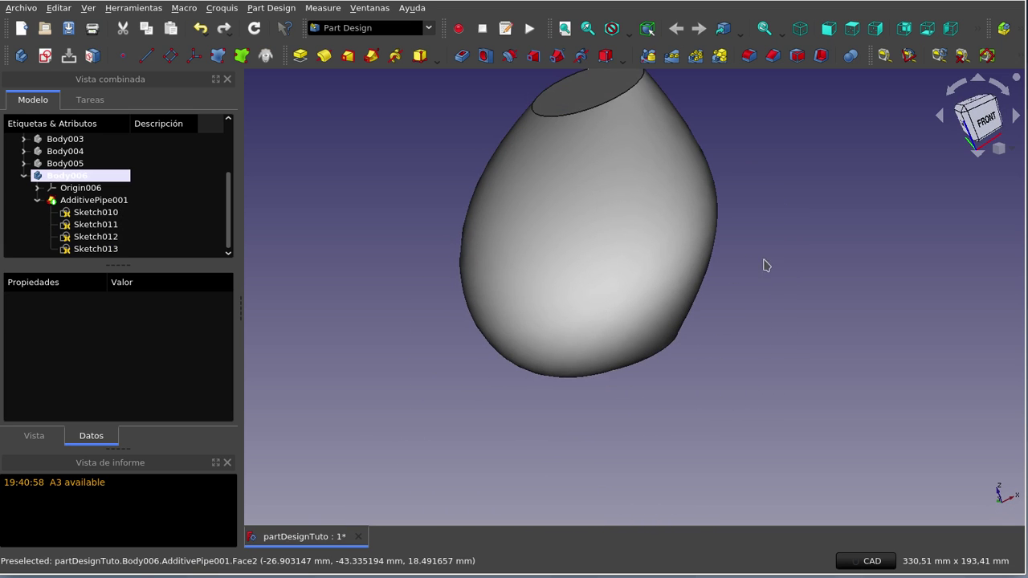
{"action": "mouse_move", "coordinate": [764, 264]}
{"action": "middle_mouse_down"}
{"action": "mouse_move", "coordinate": [650, 259]}
{"action": "mouse_move", "coordinate": [731, 262]}
{"action": "mouse_move", "coordinate": [822, 282]}
{"action": "middle_mouse_up"}
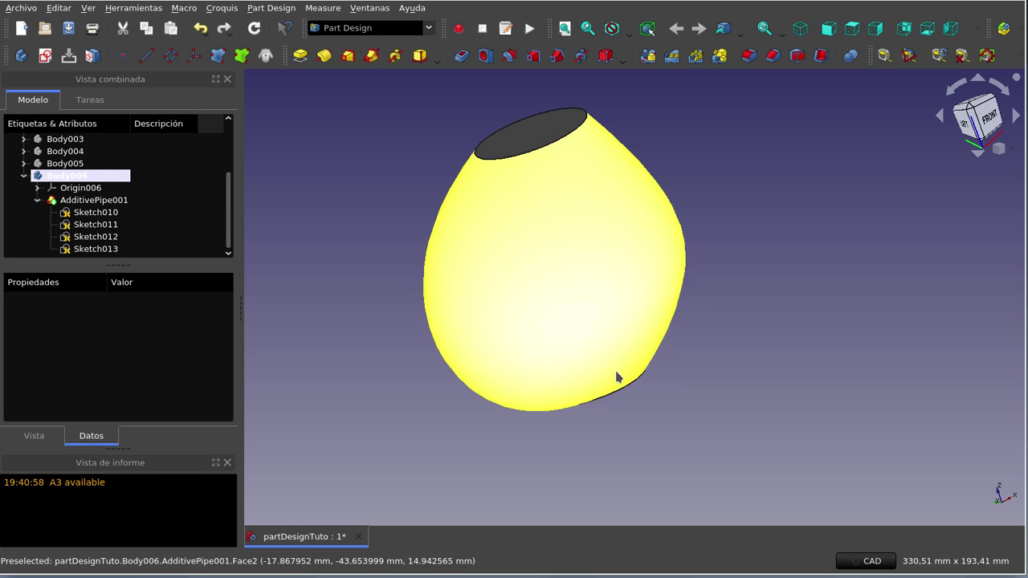
{"action": "mouse_move", "coordinate": [615, 374]}
{"action": "middle_mouse_down"}
{"action": "mouse_move", "coordinate": [578, 301]}
{"action": "mouse_move", "coordinate": [668, 310]}
{"action": "mouse_move", "coordinate": [669, 338]}
{"action": "mouse_move", "coordinate": [631, 363]}
{"action": "mouse_move", "coordinate": [718, 319]}
{"action": "middle_mouse_up"}
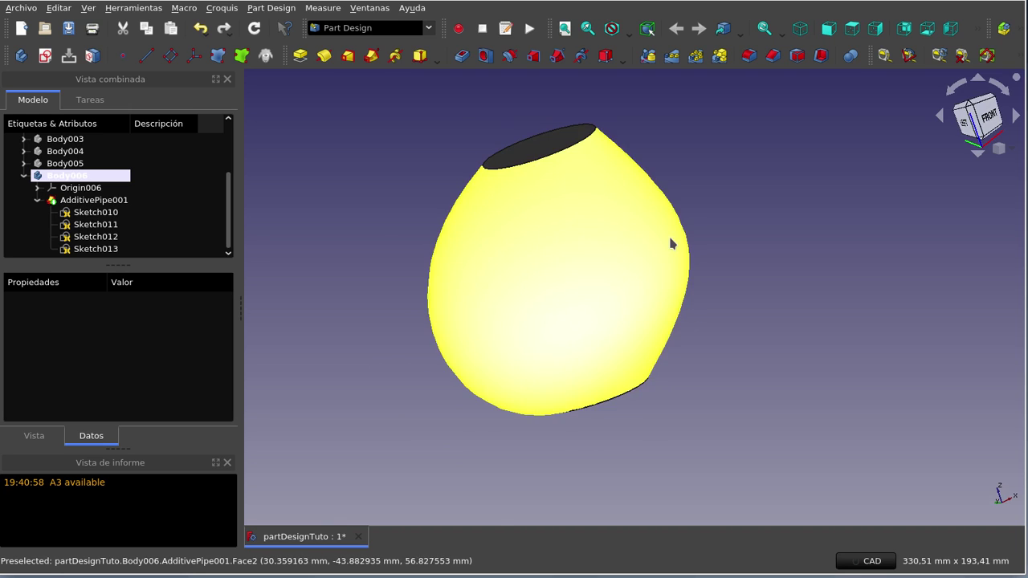
{"action": "mouse_move", "coordinate": [401, 188]}
{"action": "middle_mouse_down"}
{"action": "mouse_move", "coordinate": [431, 170]}
{"action": "mouse_move", "coordinate": [447, 188]}
{"action": "middle_mouse_up"}
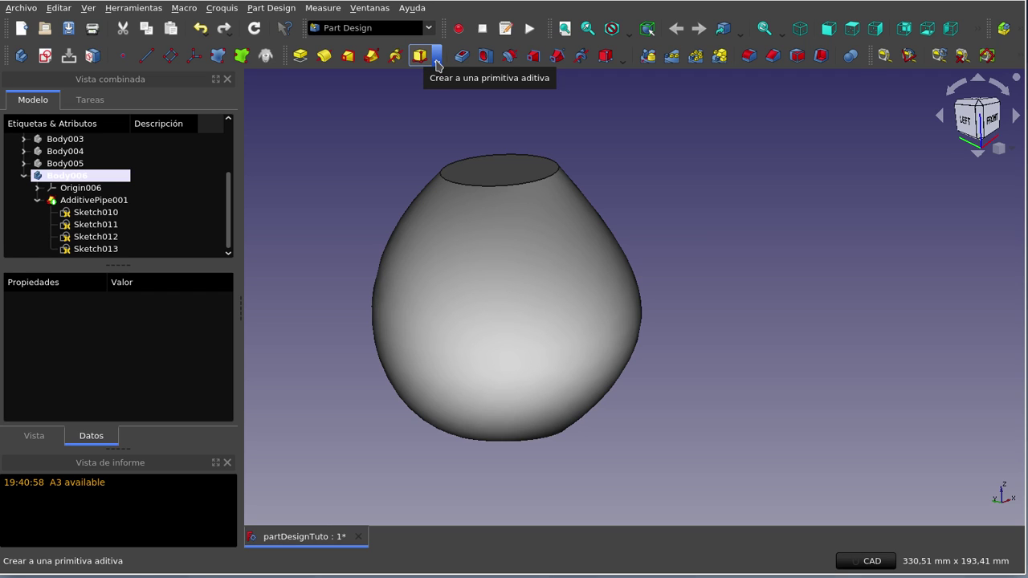
{"action": "left_click", "coordinate": [438, 56]}
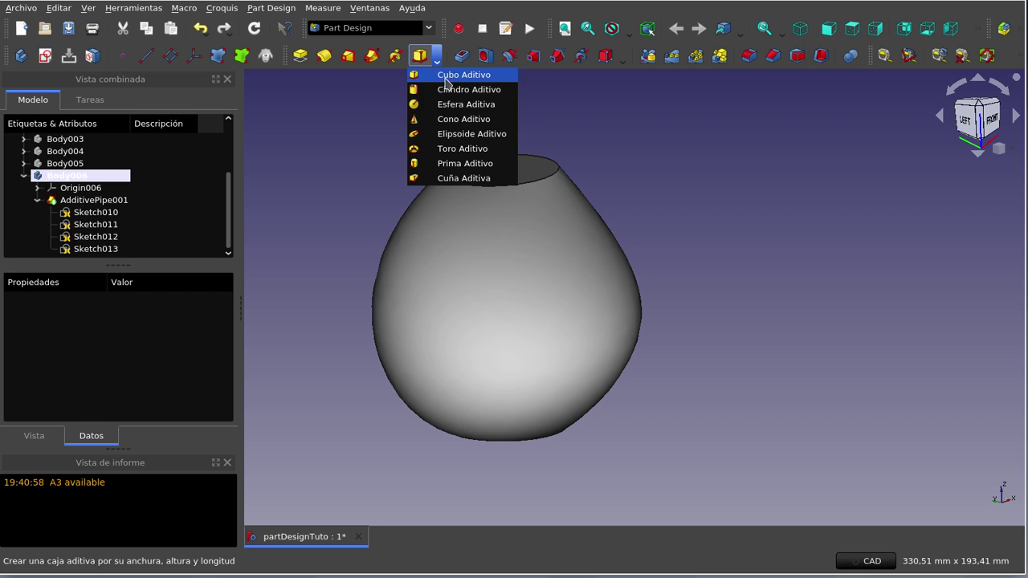
{"action": "left_click", "coordinate": [560, 98]}
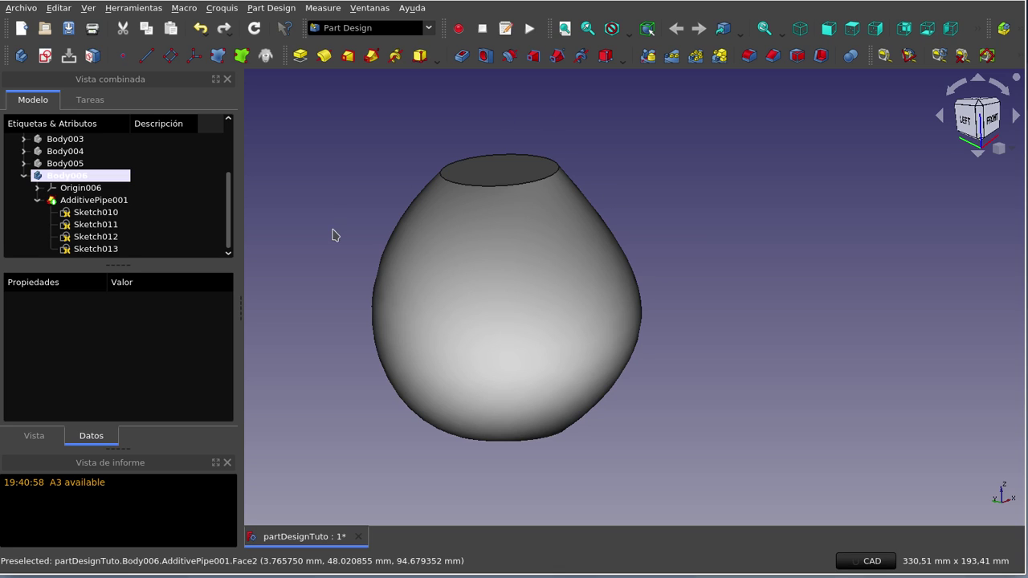
{"action": "scroll", "coordinate": [310, 244], "scroll_direction": "up", "scroll_amount": 2}
{"action": "scroll", "coordinate": [310, 244], "scroll_direction": "down", "scroll_amount": 2}
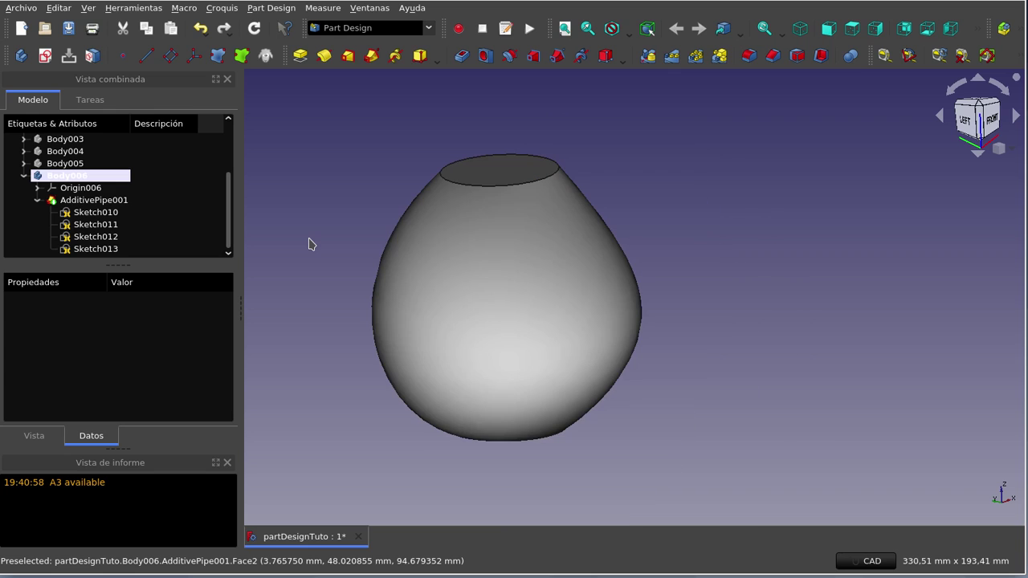